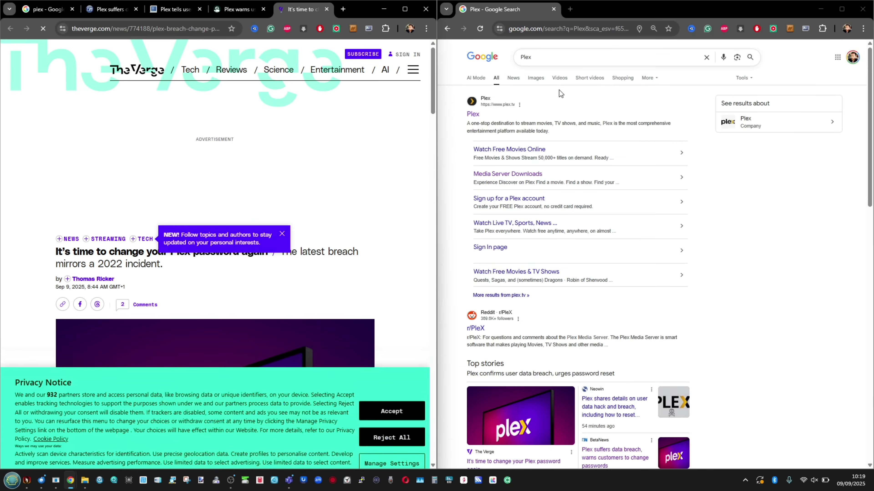
- Open the official Plex site from the Google results and reject all tracking in The Verge article's privacy notice
scroll(561, 94, "up", 3, "ctrl")
left_click(491, 128)
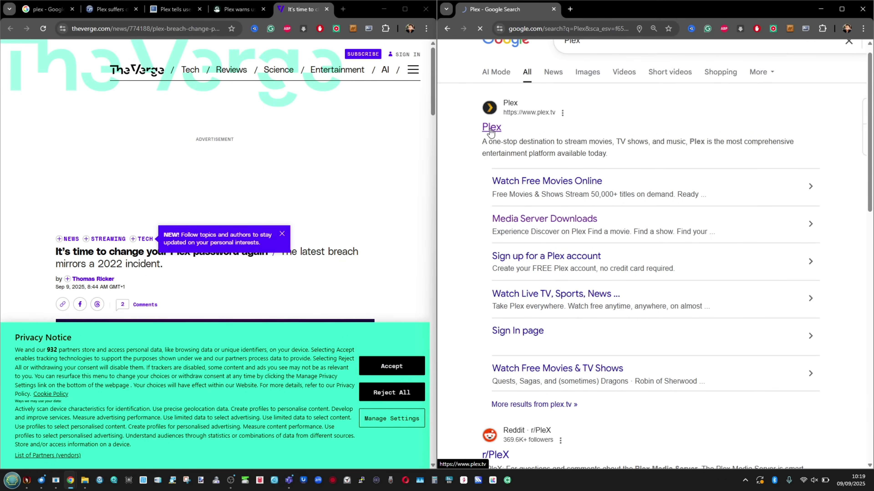
left_click(391, 392)
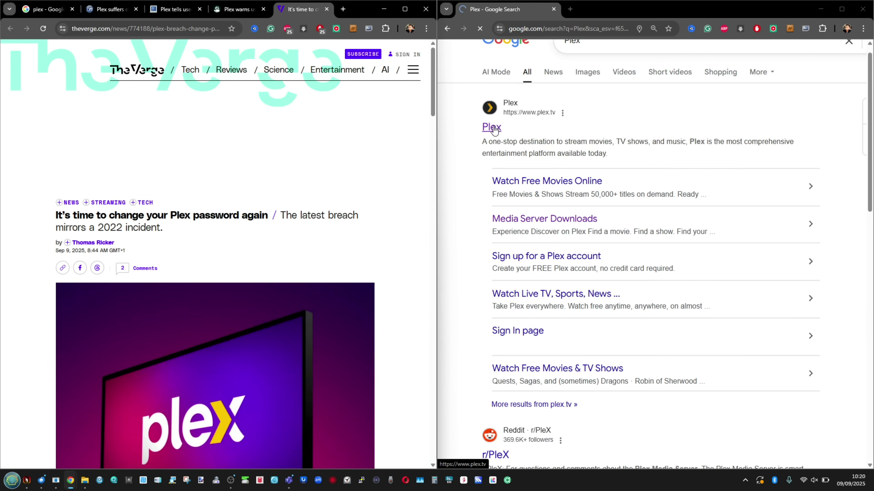
- Open the r/PleX subreddit from the Google results in a separate tab and switch to it
scroll(556, 172, "down", 3)
scroll(551, 155, "up", 2)
right_click(536, 135)
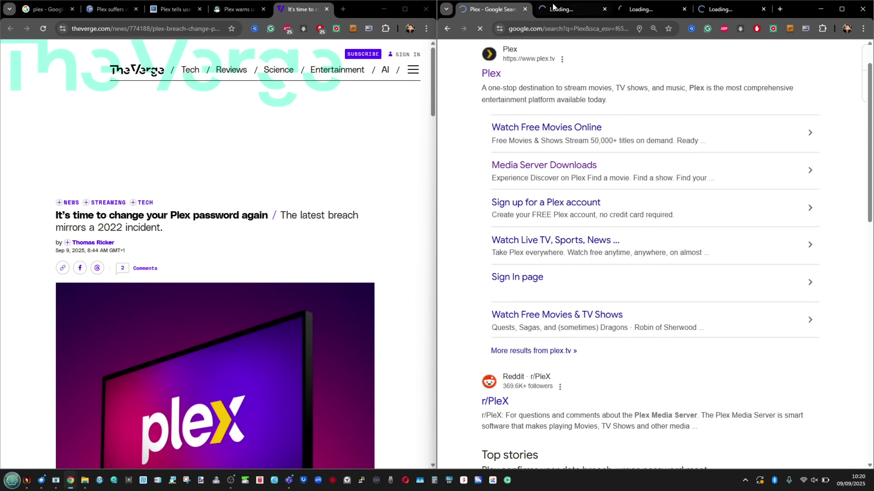
scroll(496, 323, "down", 2)
left_click(742, 11)
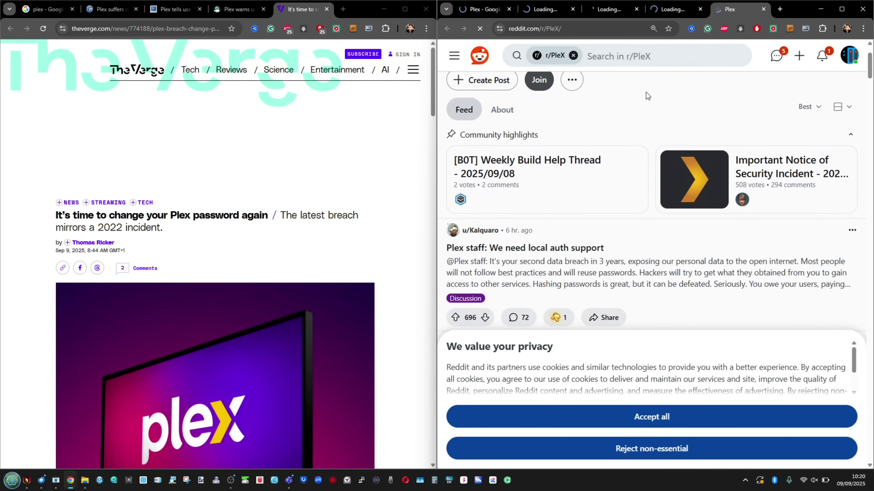
- Accept all Reddit cookies and read the Important Notice of Security Incident post in r/PleX
left_click(650, 416)
left_click(714, 365)
scroll(719, 233, "down", 15)
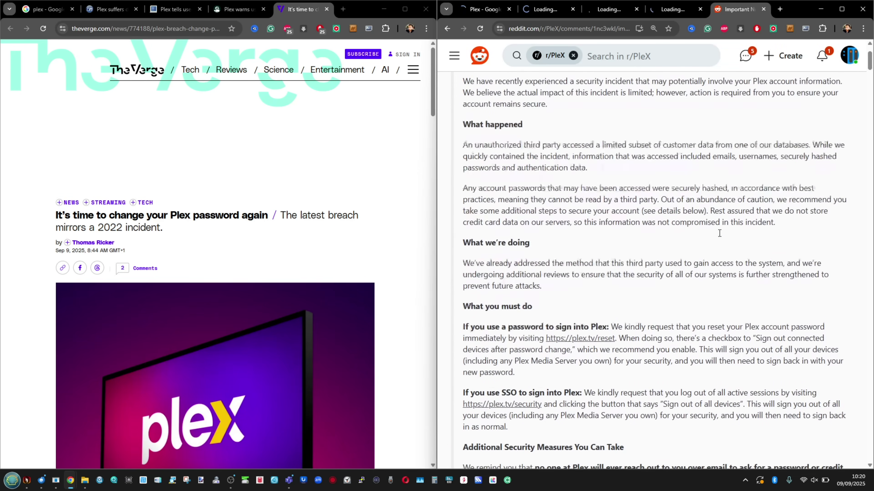
scroll(720, 238, "up", 15)
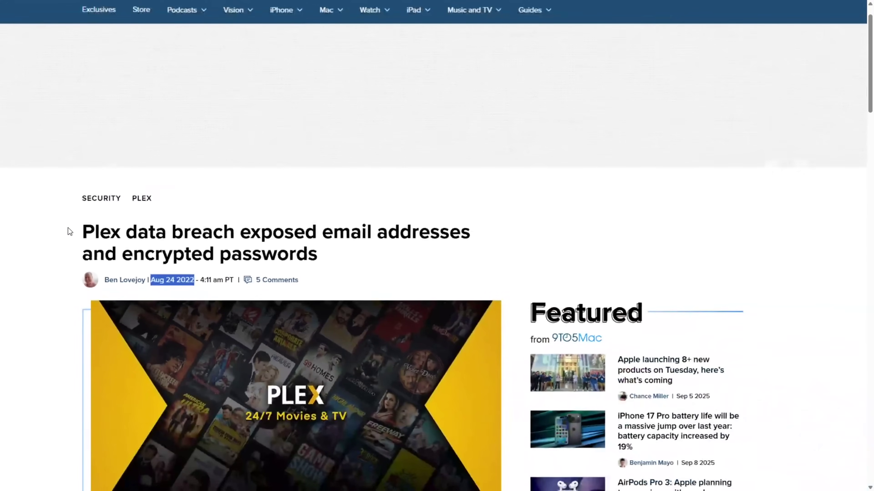
- Read the August 2022 Plex data breach article on 9to5Mac, including the user reports about password changes
left_click(68, 227)
scroll(65, 258, "down", 20)
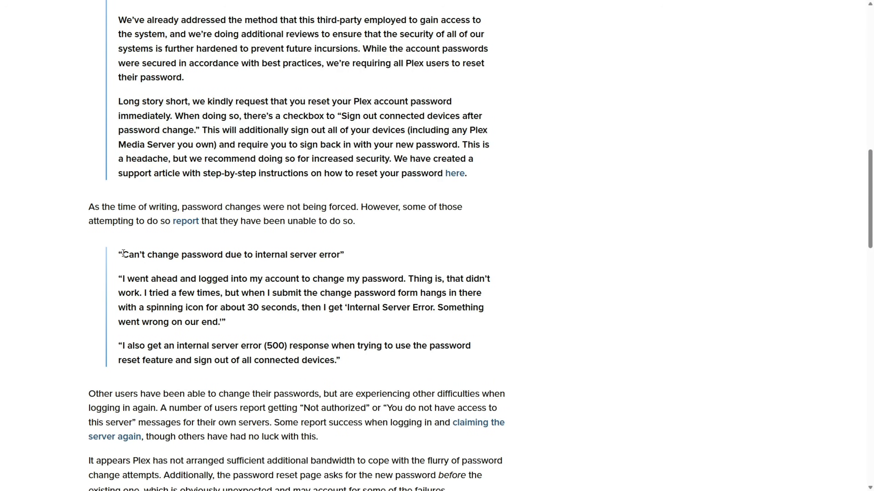
left_click_drag(61, 292, 352, 369)
scroll(353, 369, "up", 8)
scroll(354, 369, "up", 8)
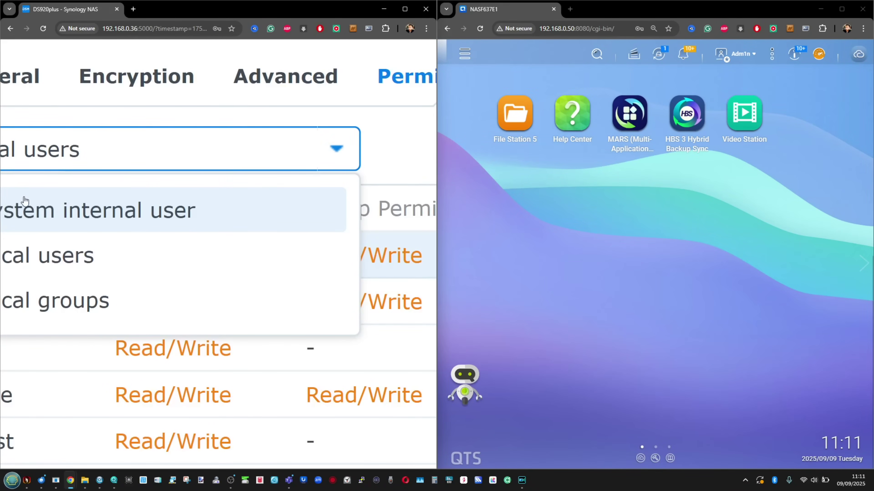
- Show the Multimedia shared folder's permissions for System internal user and locate the PlexMediaServer entry
left_click(86, 220)
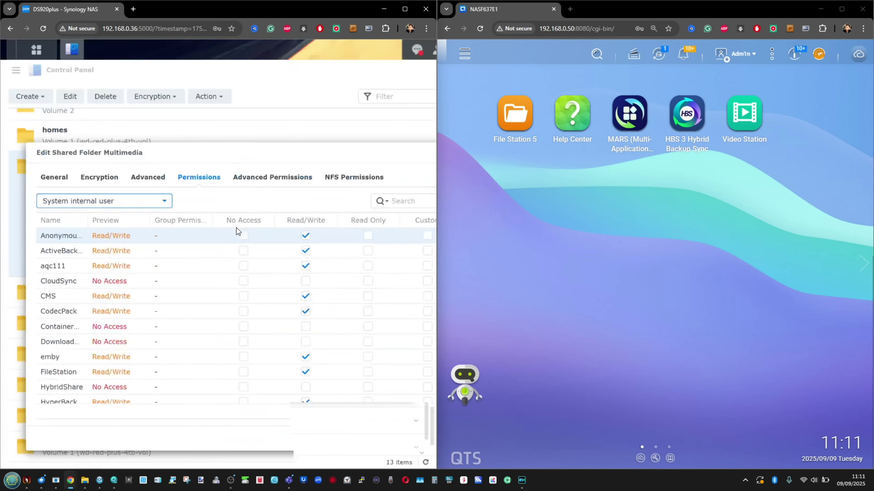
scroll(127, 262, "down", 3)
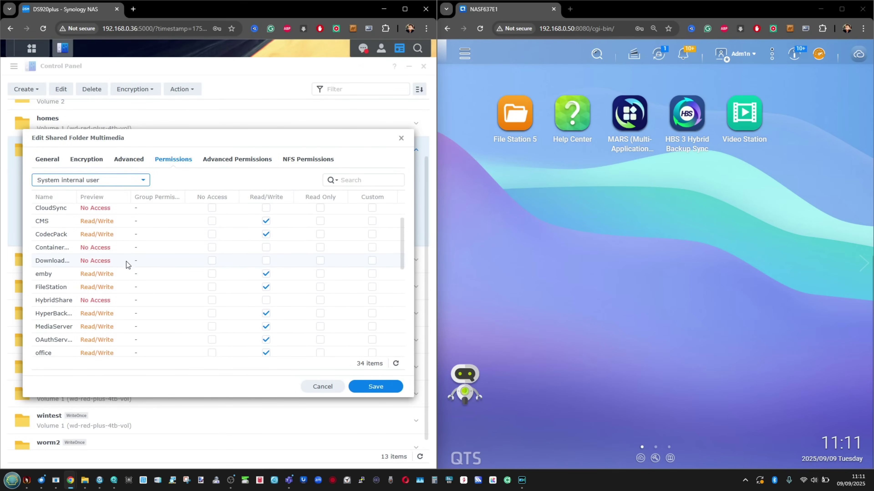
scroll(49, 276, "down", 2)
scroll(46, 278, "up", 5)
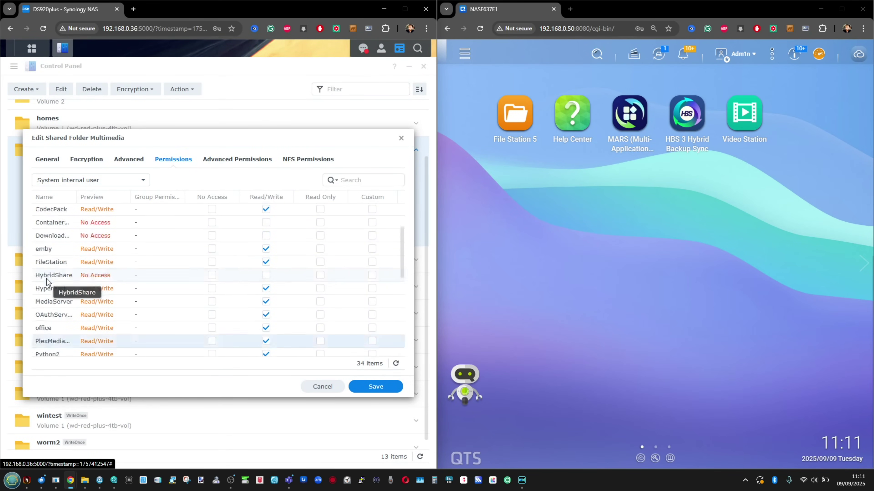
scroll(46, 279, "up", 3)
scroll(46, 278, "down", 8)
scroll(46, 278, "up", 3)
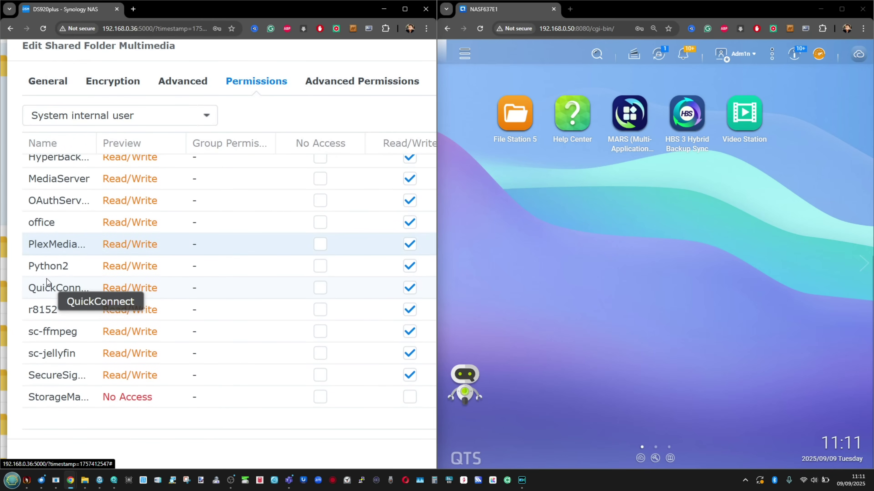
scroll(58, 242, "right", 5)
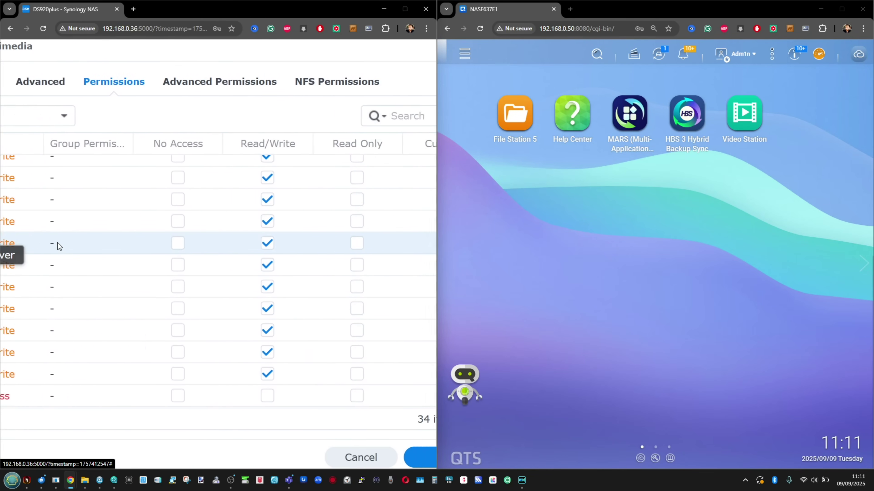
- Check PlexMediaServer's Read/Write permission on the Multimedia folder and review the remaining system internal users
left_click(267, 243)
scroll(266, 241, "left", 5)
scroll(267, 241, "down", 5)
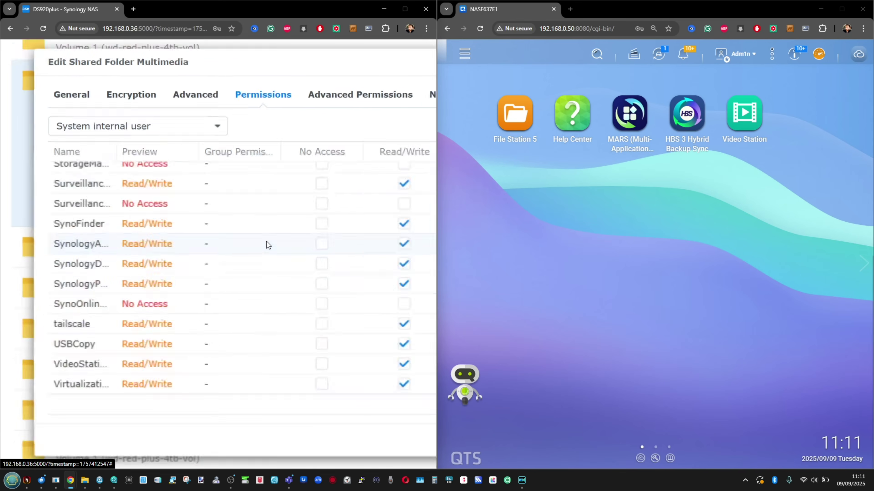
scroll(266, 241, "up", 2)
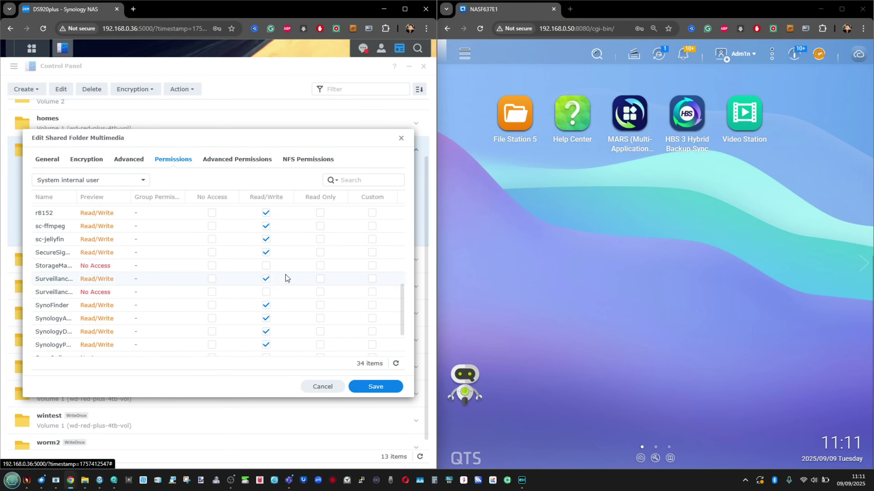
scroll(285, 275, "down", 2)
scroll(290, 291, "up", 3)
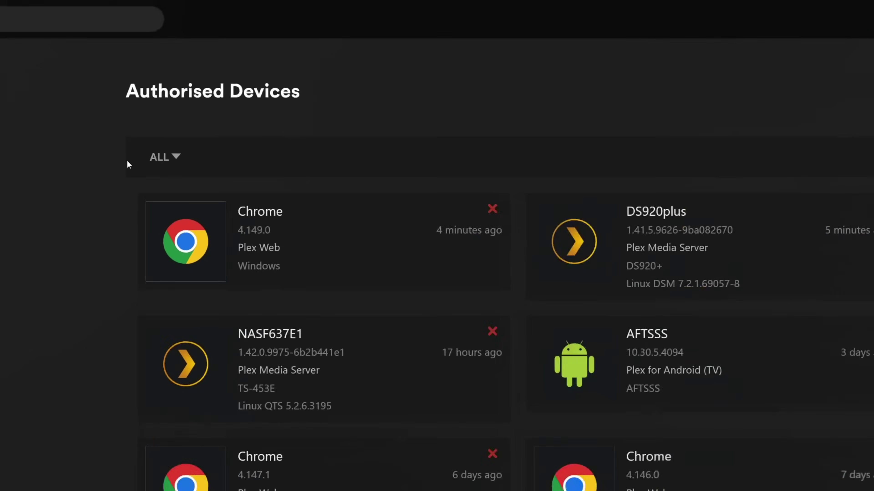
- Review the Authorised Devices list in Plex and request removal of the AFTSSS Plex for Android (TV) device
scroll(127, 160, "down", 5)
scroll(130, 197, "down", 15)
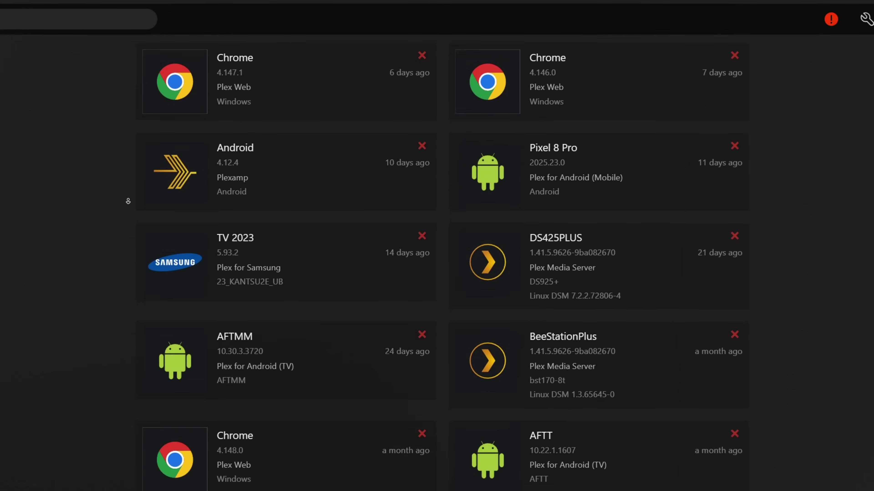
scroll(128, 201, "down", 12)
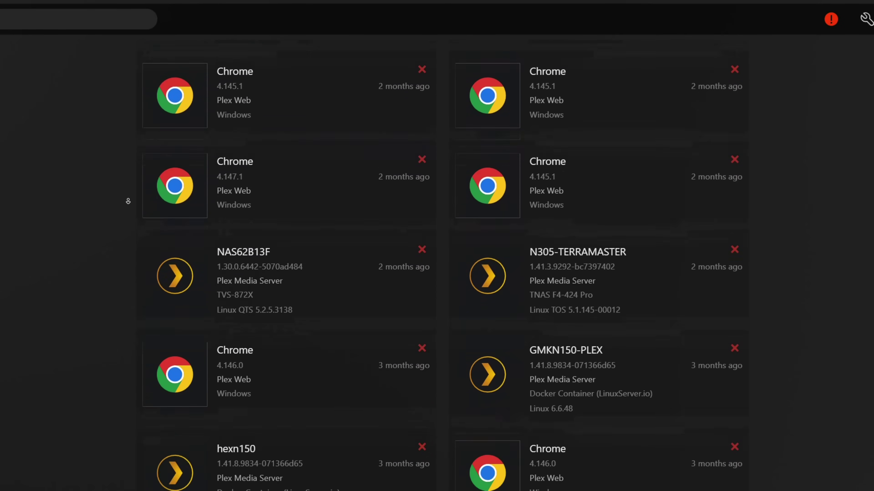
scroll(128, 201, "down", 15)
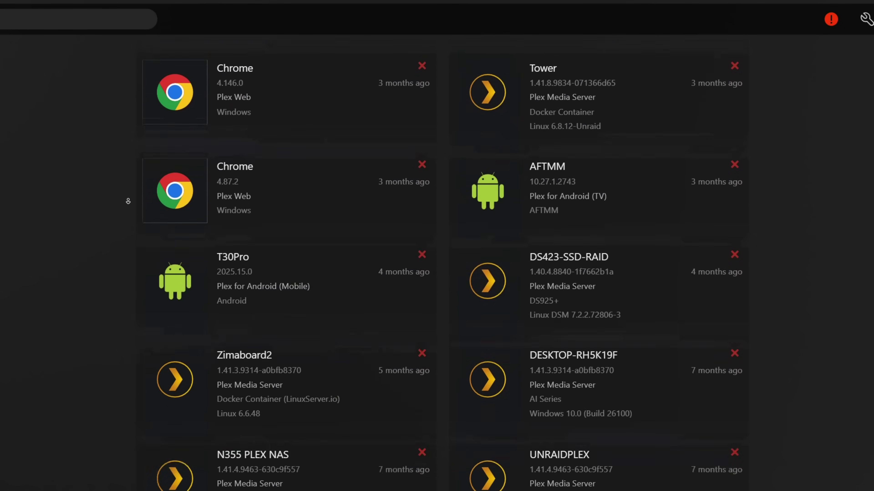
scroll(128, 201, "down", 15)
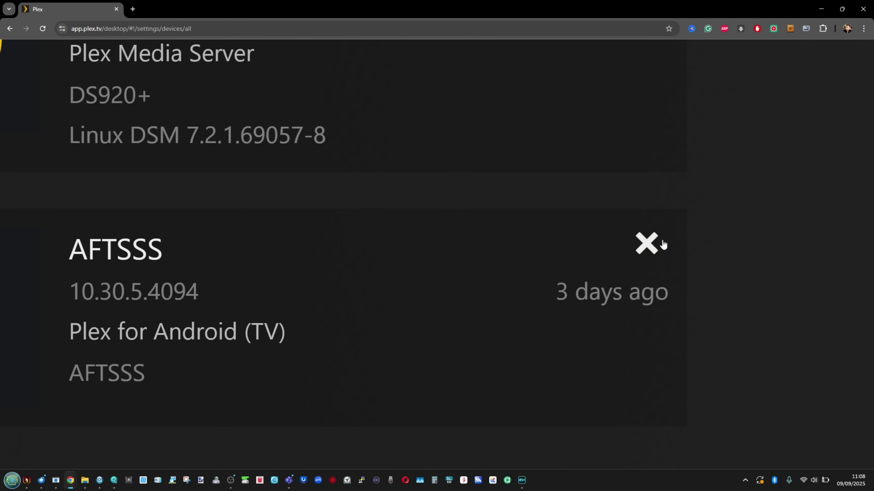
left_click(649, 244)
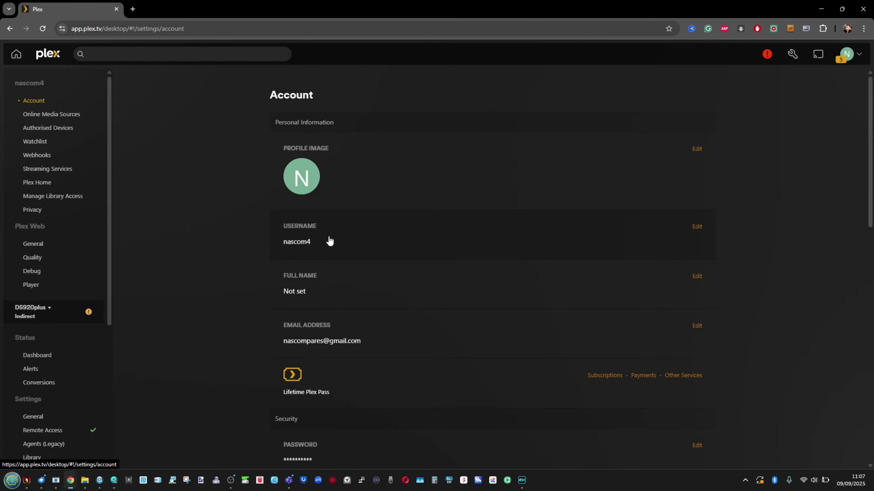
- Open the password change form in the Plex account's Security section and highlight "Sign out connected devices after password change"
scroll(434, 403, "down", 4)
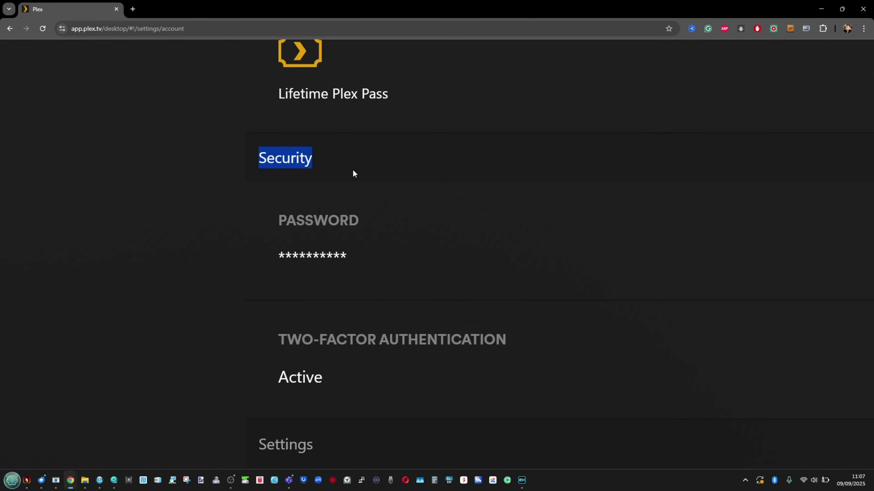
left_click(370, 224)
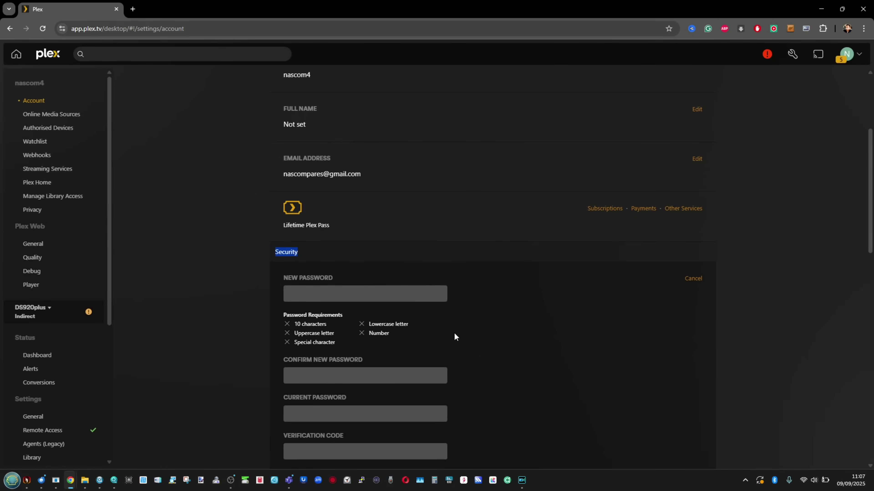
scroll(457, 336, "down", 3)
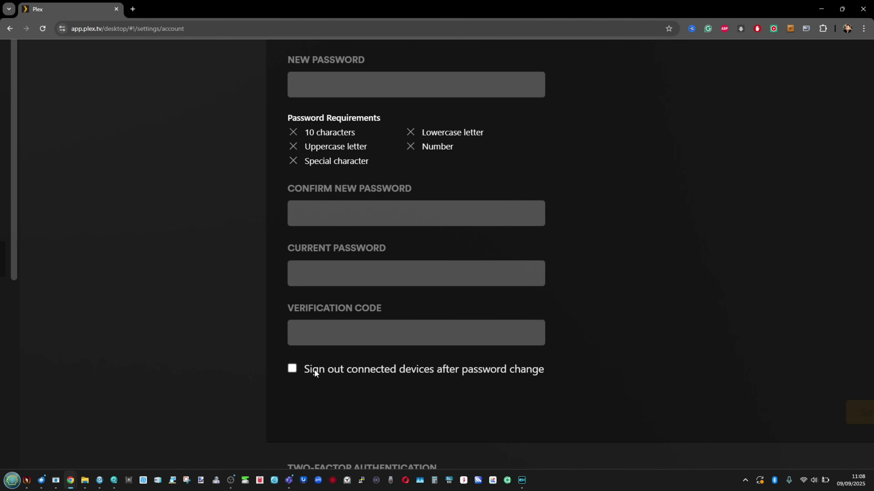
left_click_drag(306, 370, 470, 370)
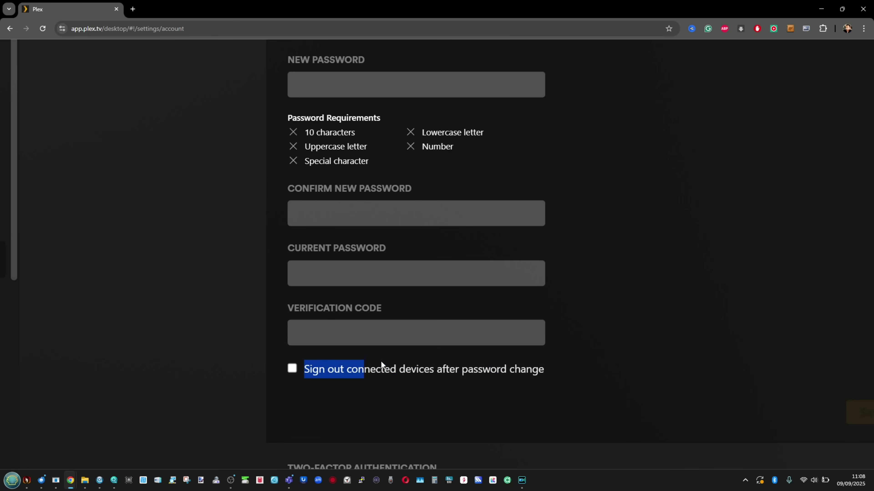
left_click_drag(351, 364, 427, 365)
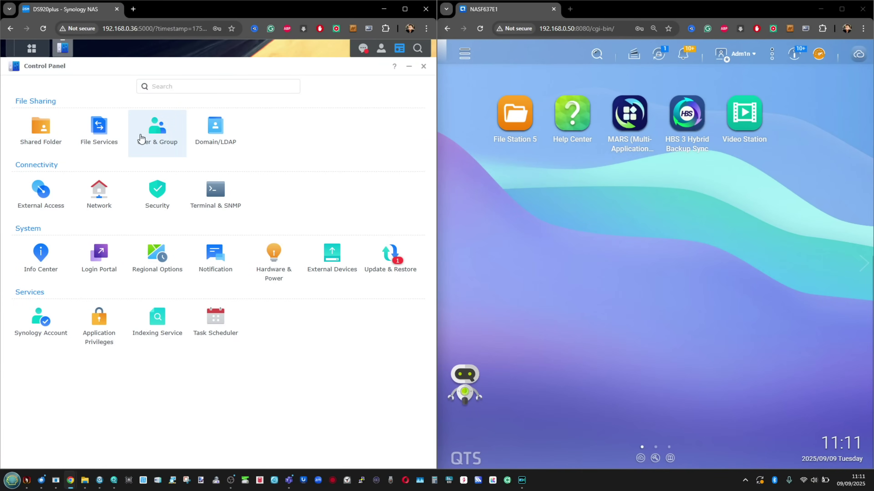
- Set the account described as "normal user" to Read Only on the PlexMediaServer shared folder in Synology DSM and save
left_click(157, 131)
double_click(48, 214)
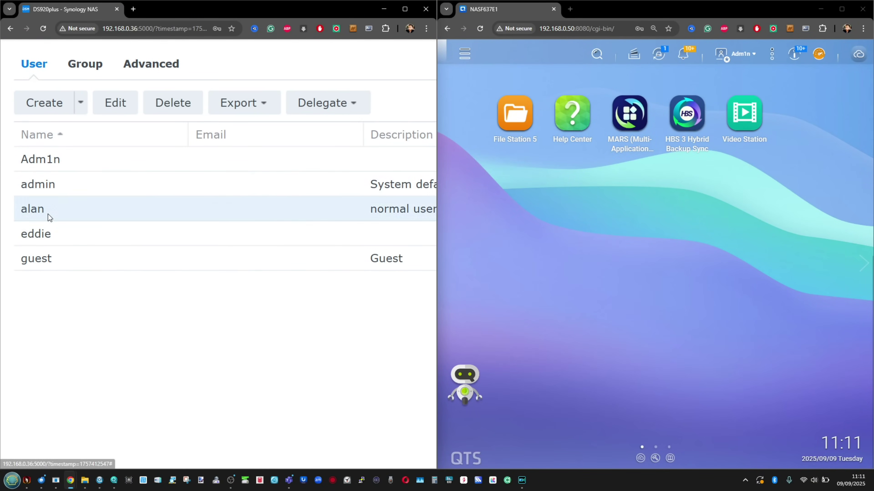
left_click(115, 160)
scroll(37, 242, "up", 5)
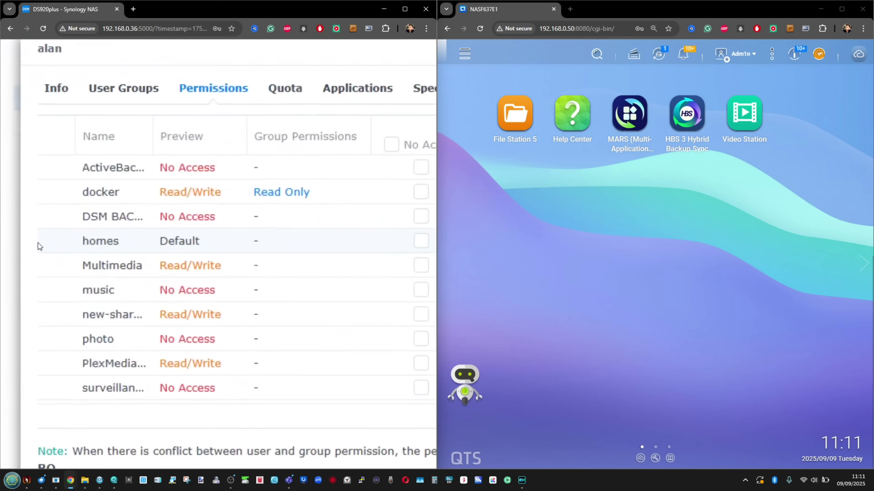
scroll(38, 242, "down", 1)
scroll(129, 310, "right", 3)
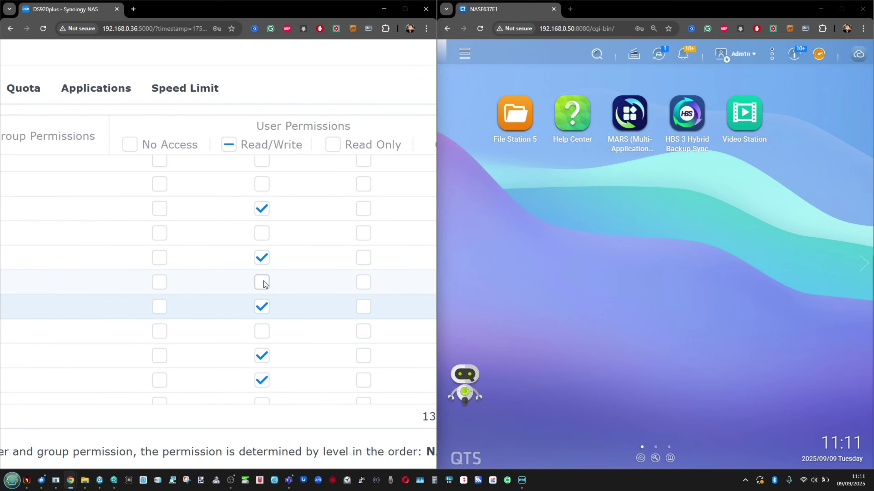
left_click(365, 305)
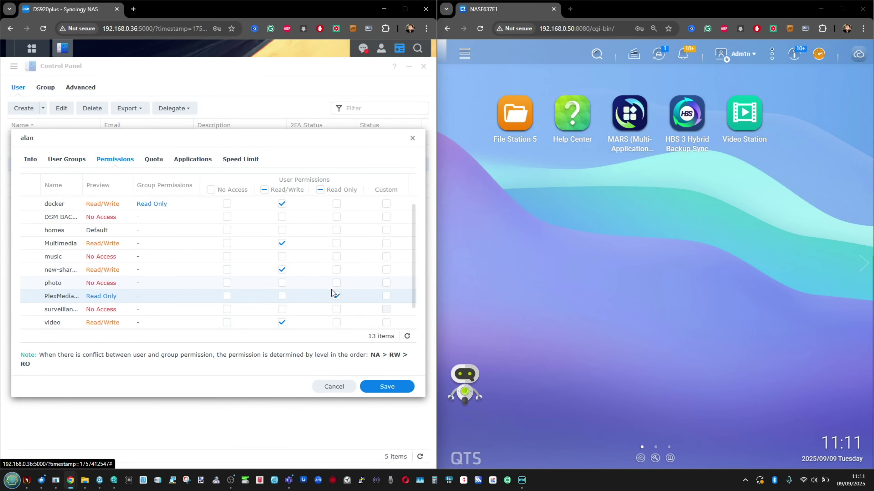
left_click(386, 387)
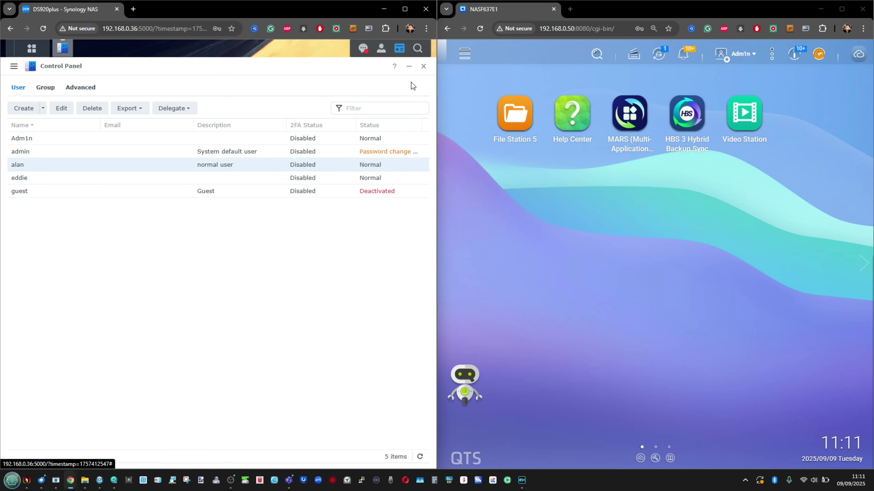
- Open the Multimedia shared folder's settings for editing from the Control Panel's Shared Folder list
left_click(424, 66)
left_click(42, 135)
left_click(37, 122)
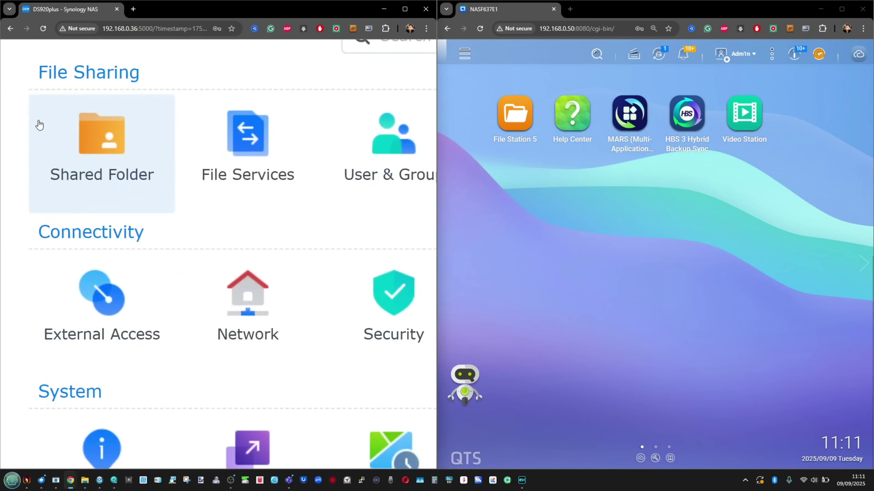
left_click(47, 332)
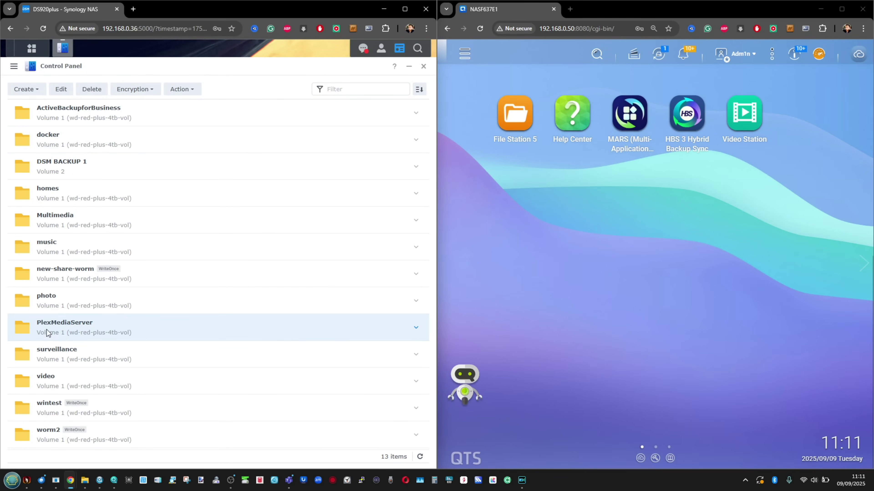
left_click(56, 217)
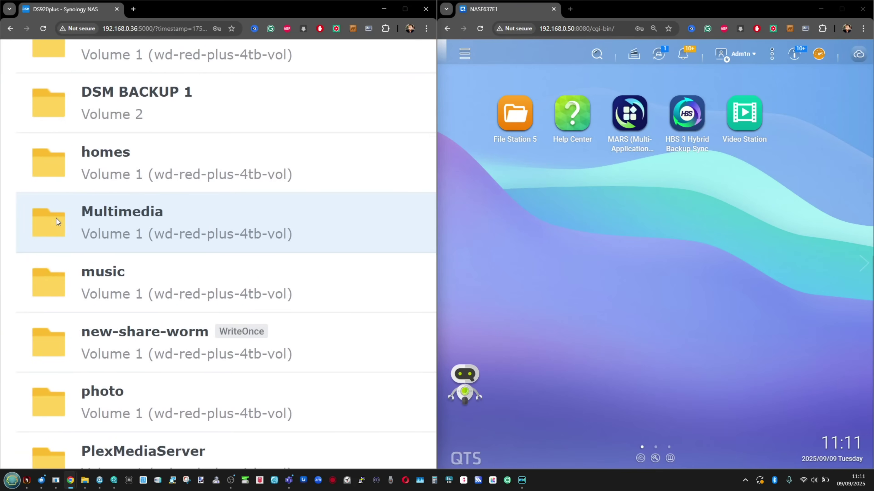
left_click(101, 226)
double_click(100, 226)
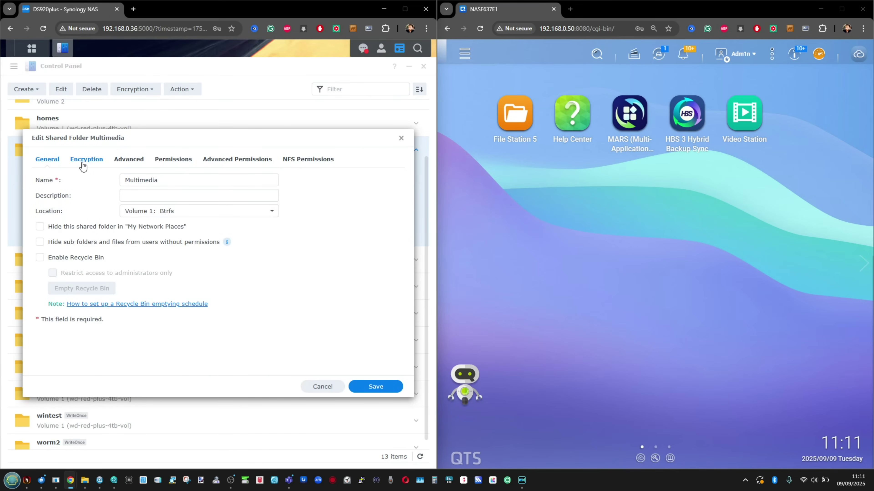
- Set the PlexMediaServer system internal user to Read Only in the Multimedia shared folder's permissions and save
left_click(174, 160)
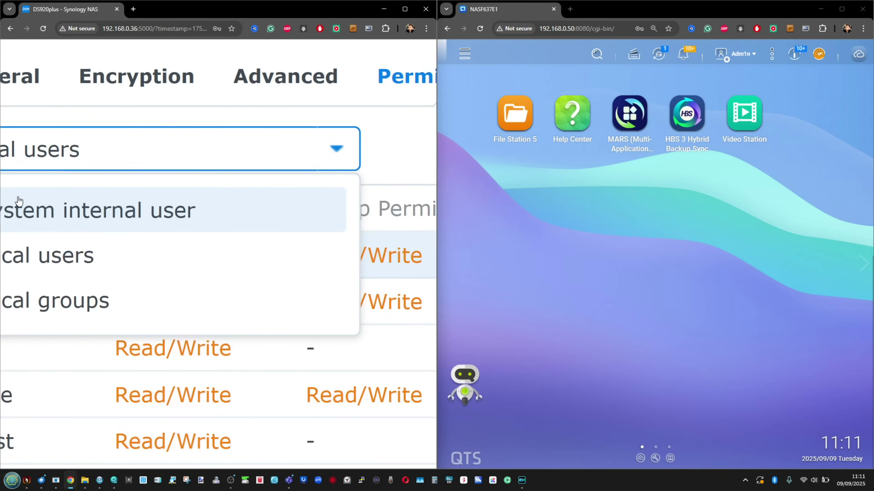
left_click(68, 197)
scroll(127, 261, "down", 2)
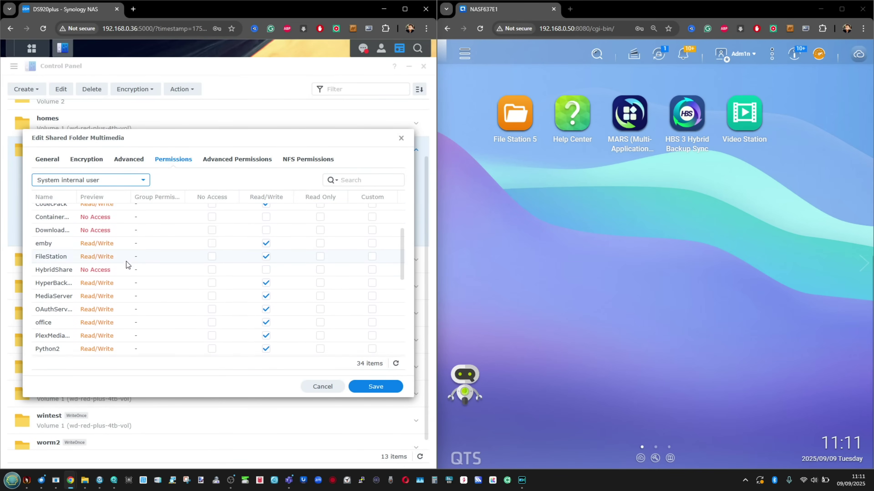
scroll(45, 280, "down", 3)
scroll(46, 279, "up", 5)
scroll(47, 281, "down", 8)
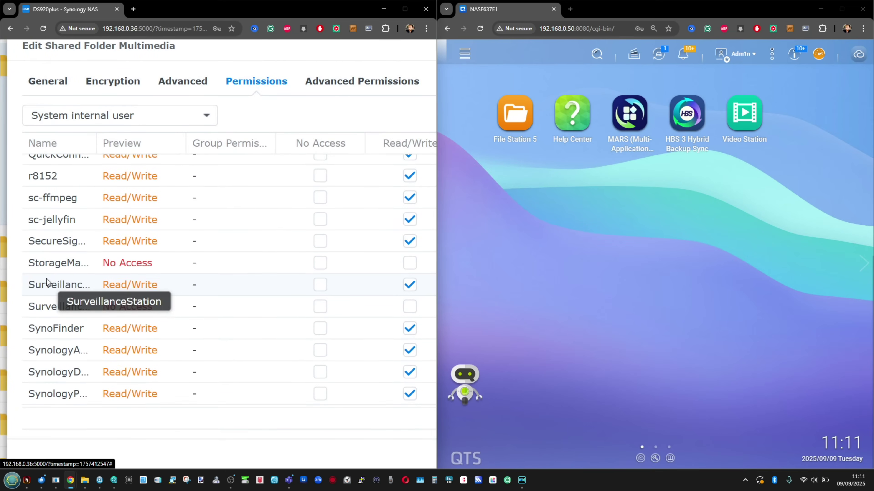
scroll(46, 279, "up", 4)
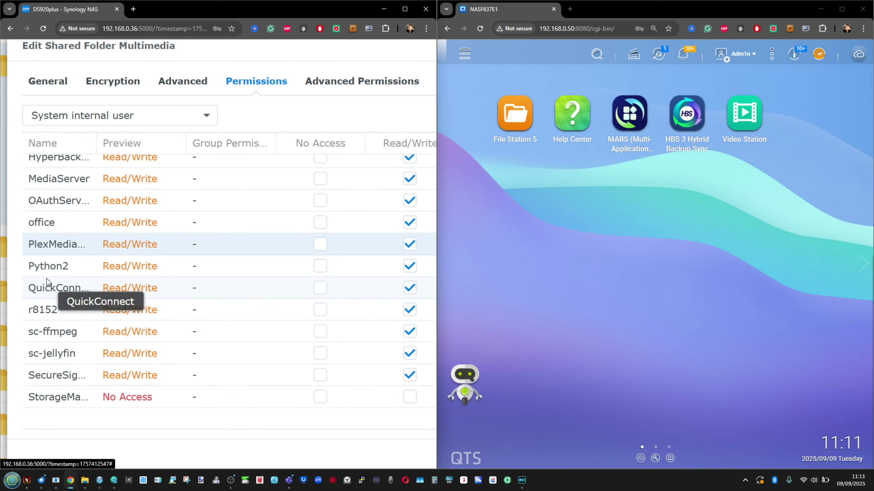
scroll(57, 244, "right", 6)
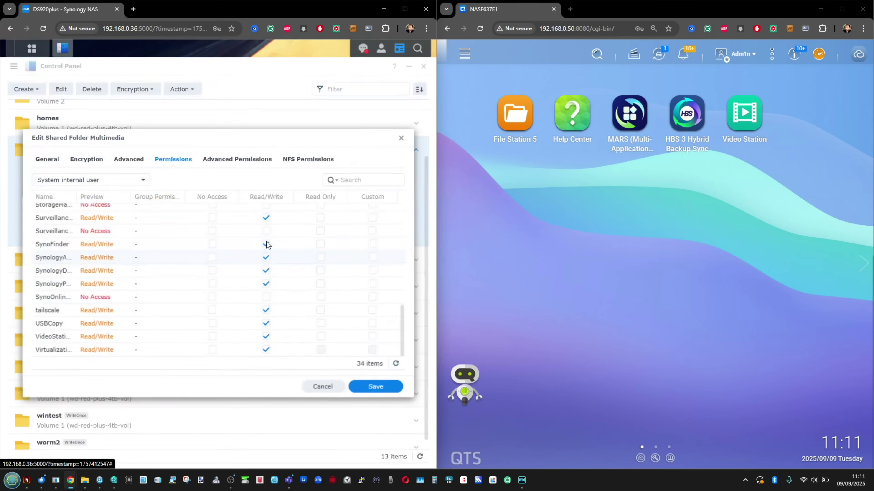
scroll(217, 299, "down", 3)
scroll(290, 290, "up", 4)
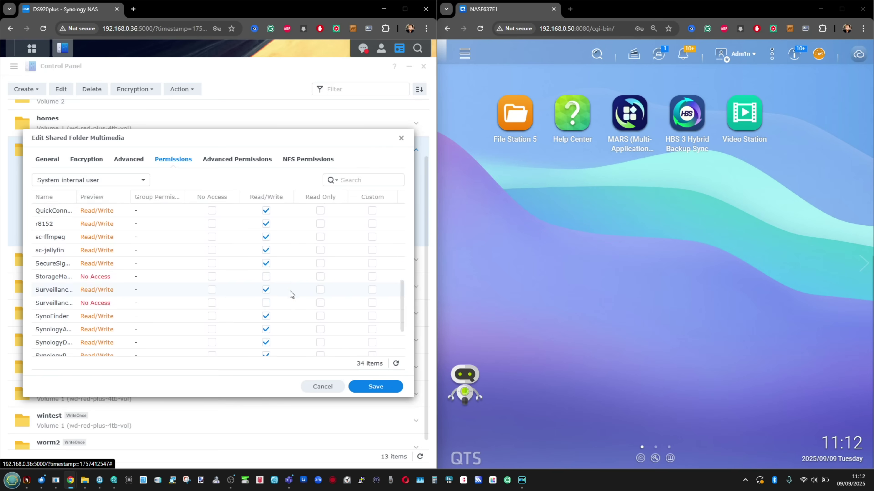
left_click(320, 229)
left_click(373, 386)
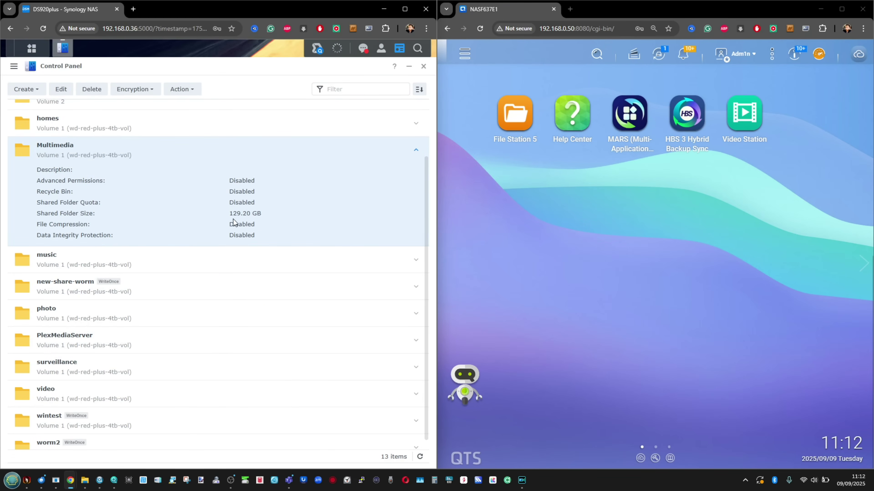
- Close the Synology Control Panel, switch to the QNAP NAS and open the local Users list in its Control Panel
left_click(423, 66)
left_click(464, 53)
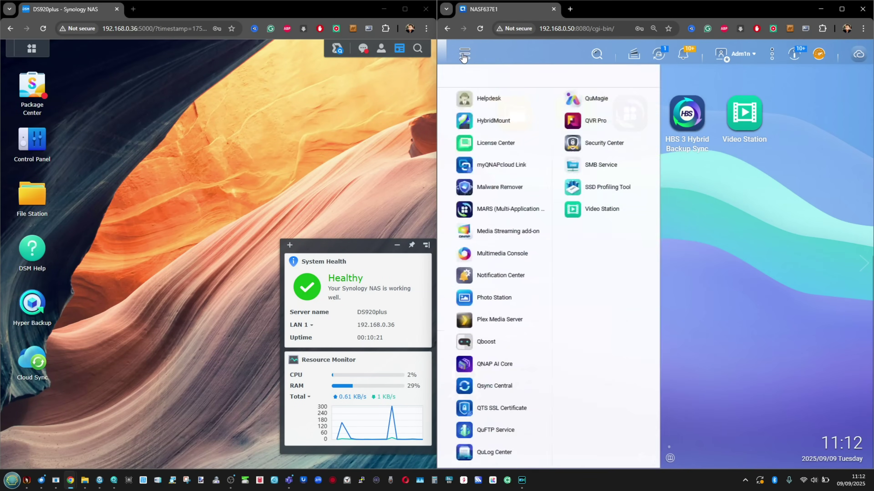
left_click(492, 118)
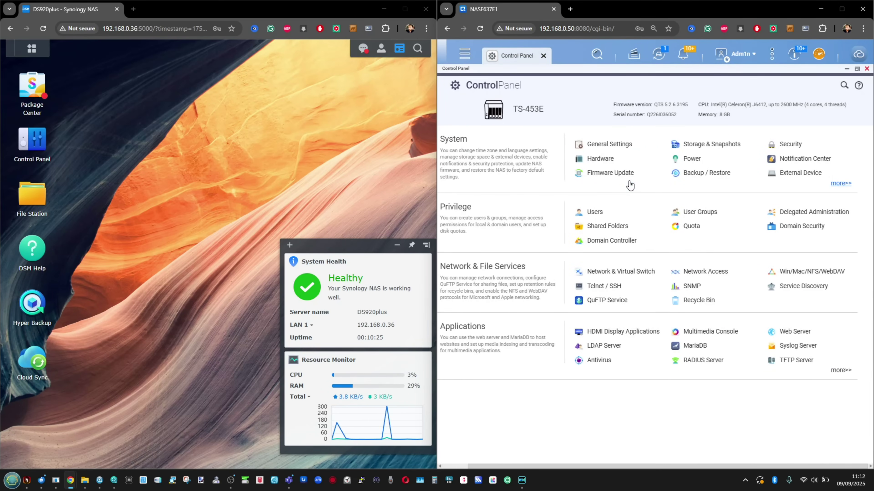
left_click(599, 215)
scroll(789, 157, "up", 2)
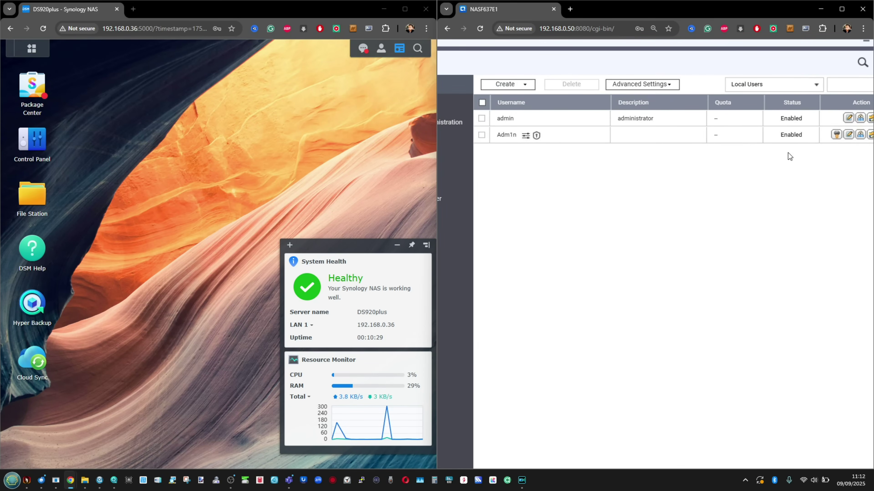
- Review the shared folder and application privilege options in the Create a User form, then leave without creating a user
left_click(524, 107)
scroll(660, 253, "down", 2)
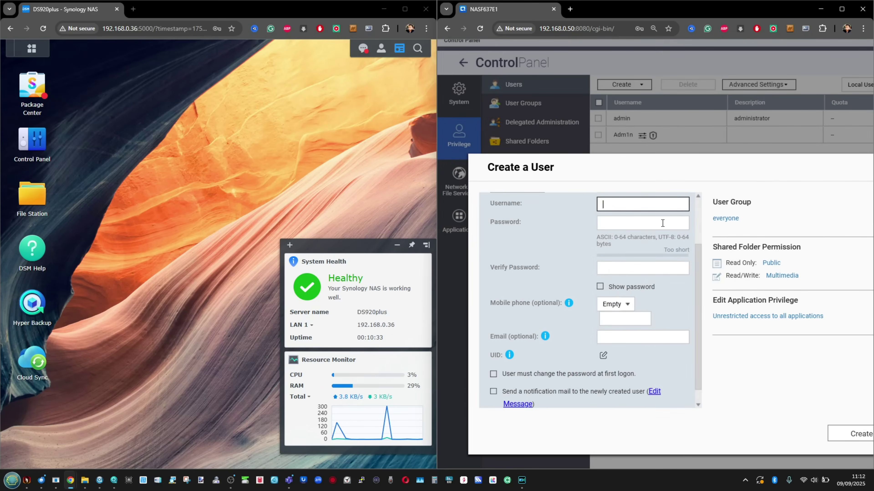
scroll(818, 243, "up", 2)
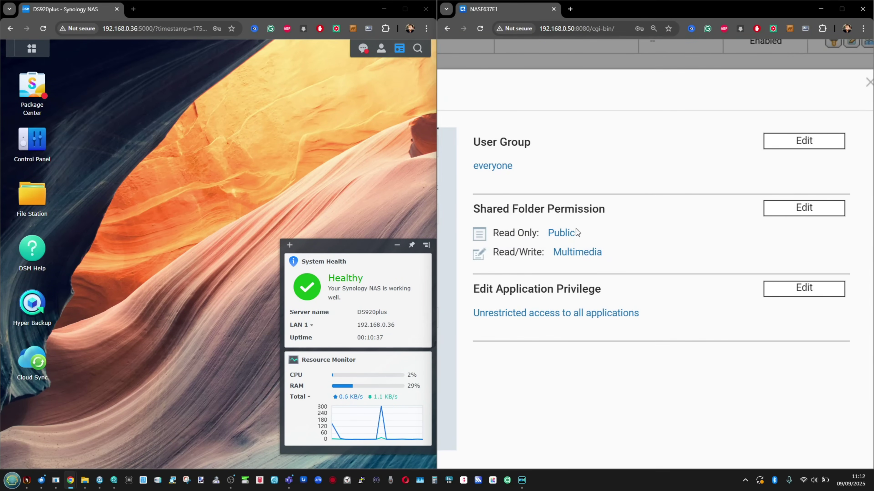
scroll(818, 242, "down", 2)
left_click(842, 160)
left_click(866, 69)
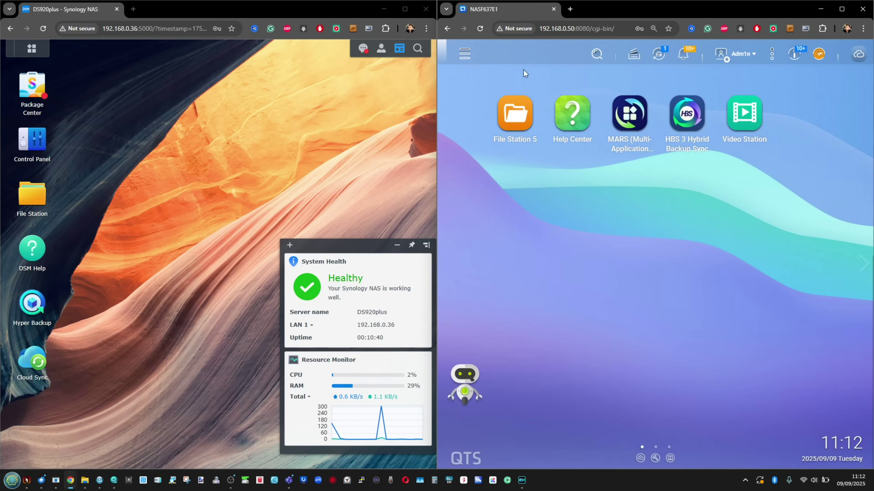
- Reopen the QNAP Control Panel and show the Shared Folders list under Privilege
left_click(464, 56)
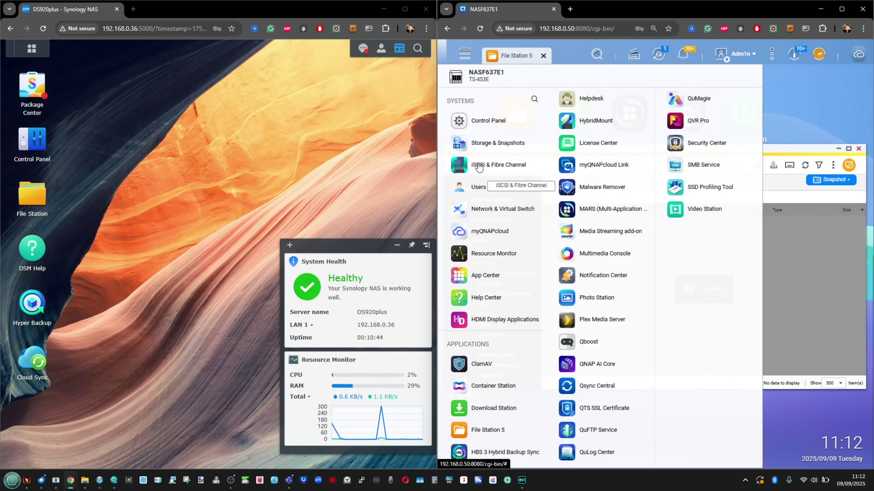
left_click(499, 128)
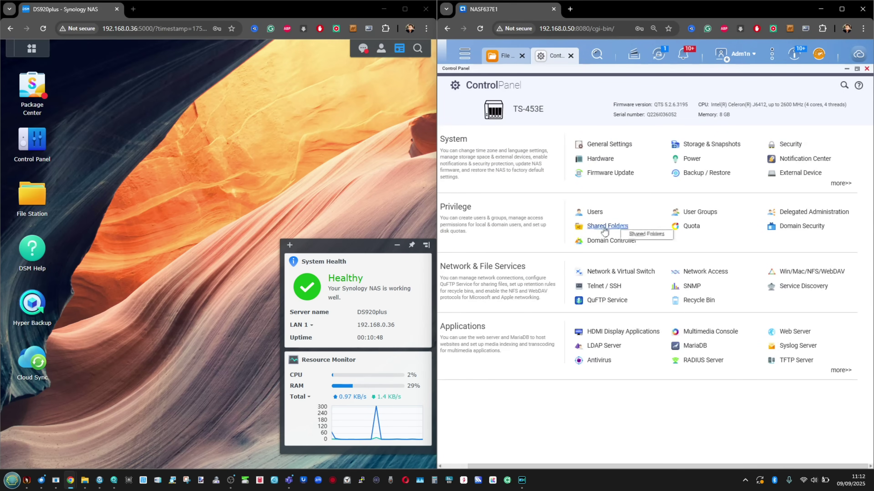
scroll(582, 223, "up", 2)
scroll(605, 230, "down", 2)
left_click(605, 230)
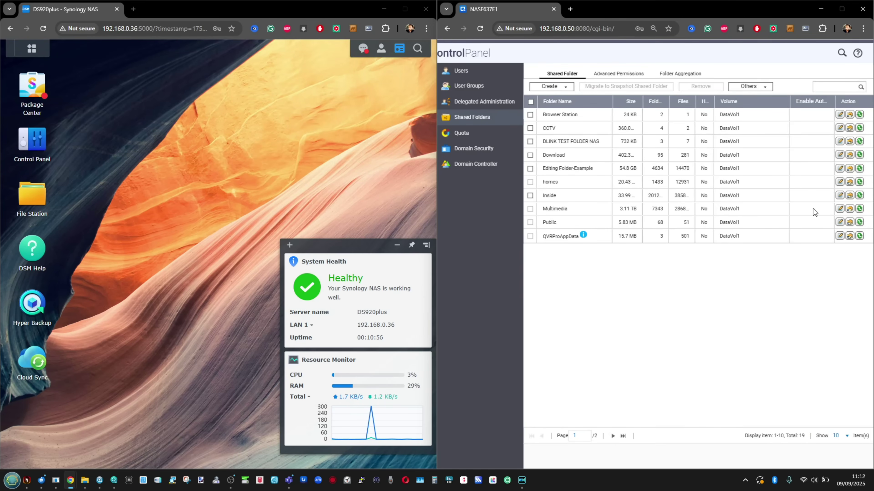
- Inspect the Multimedia shared folder's properties and user permissions without changing them, and glance at Folder Aggregation
left_click(840, 209)
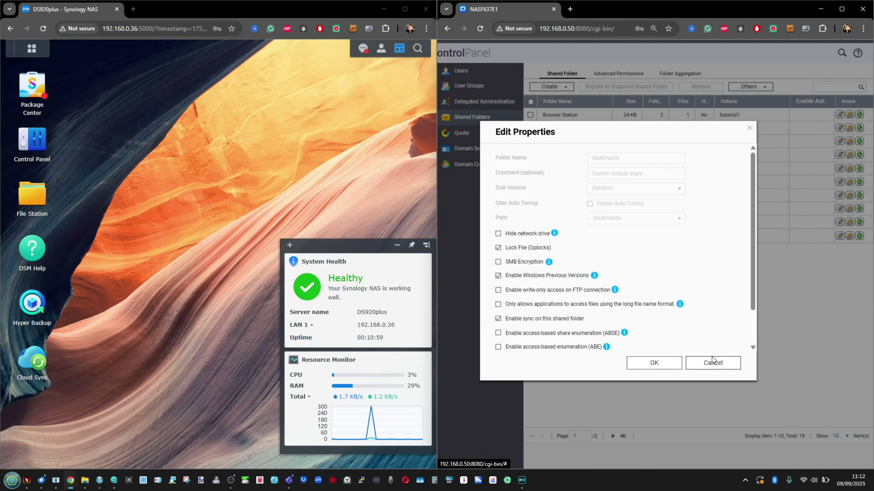
left_click(712, 362)
left_click(850, 209)
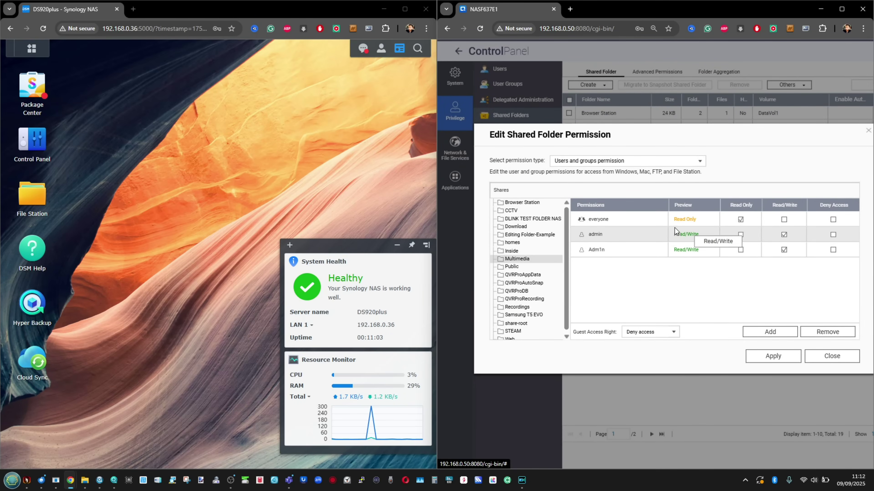
scroll(743, 223, "right", 1)
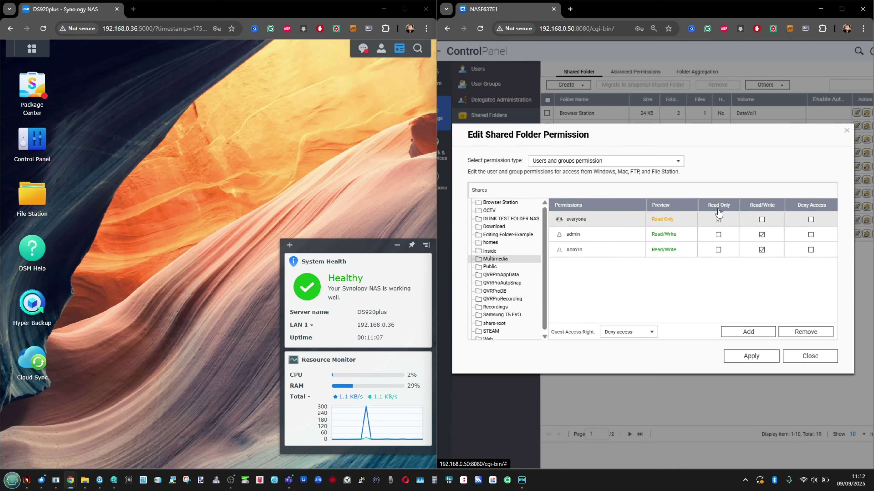
left_click(811, 358)
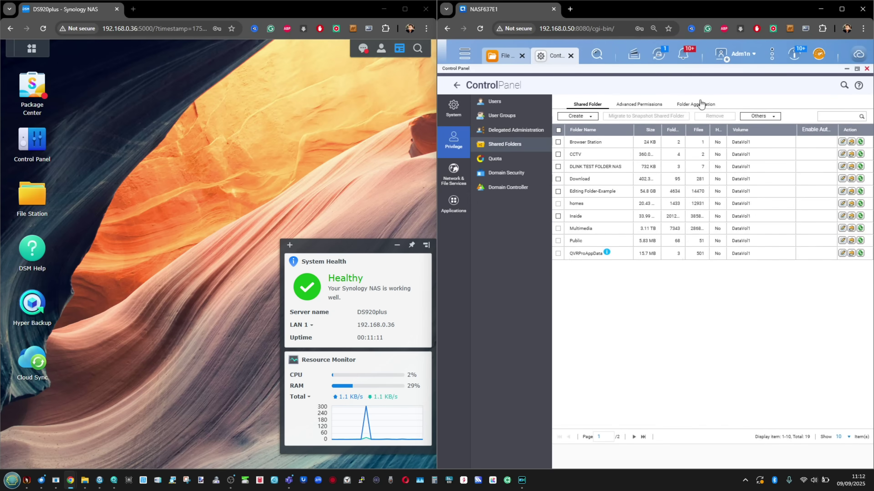
left_click(696, 104)
left_click(597, 106)
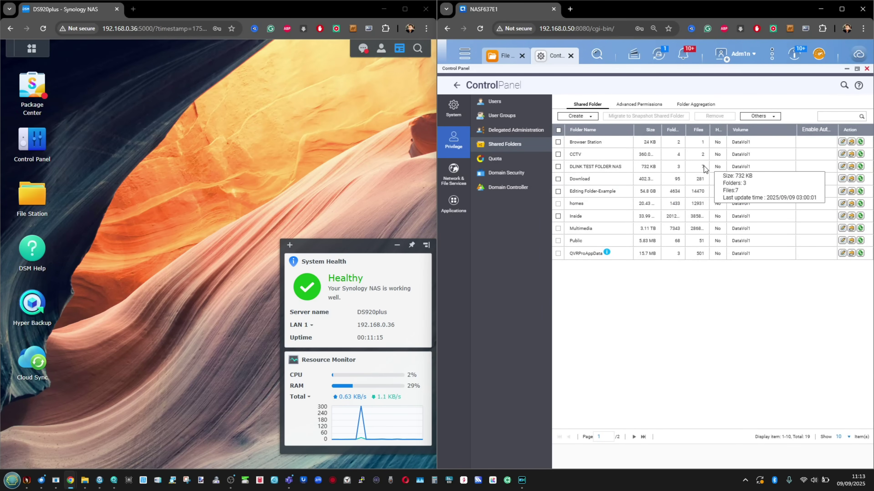